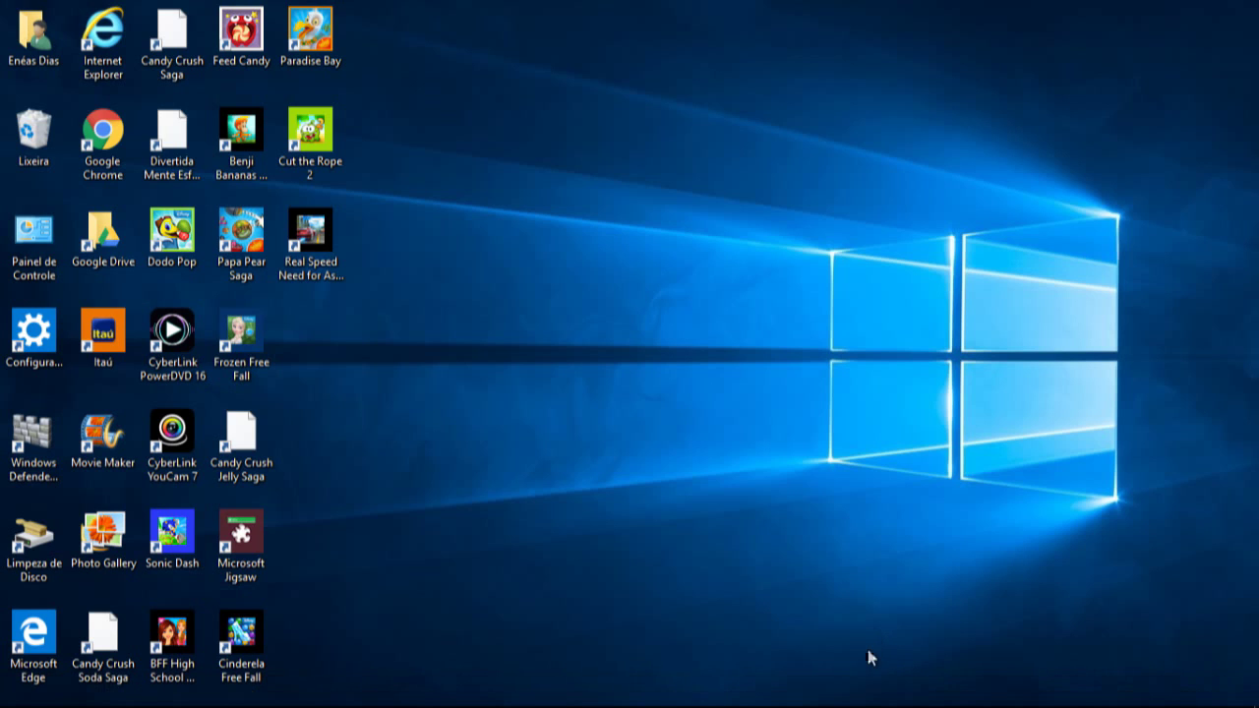
Reveal the auto-hidden taskbar and open its Propriedades dialog.
{"action": "mouse_move", "coordinate": [868, 707]}
{"action": "mouse_move", "coordinate": [640, 703]}
{"action": "mouse_move", "coordinate": [854, 705]}
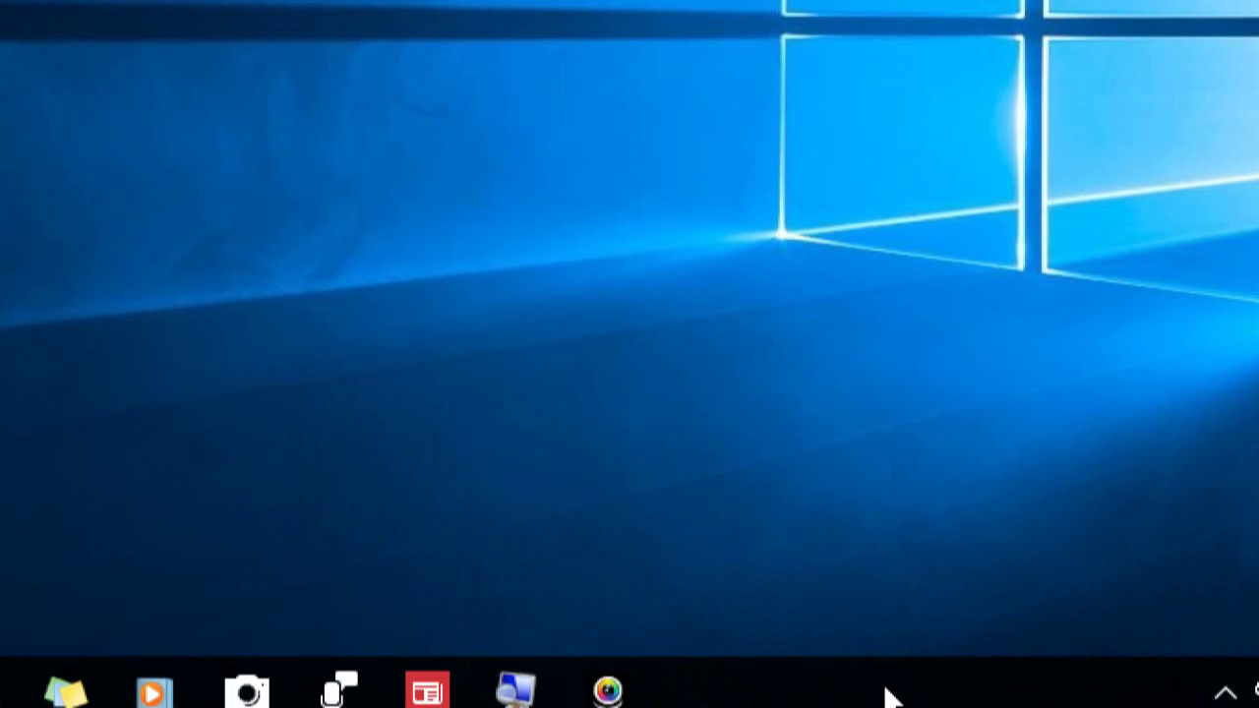
{"action": "mouse_move", "coordinate": [890, 689]}
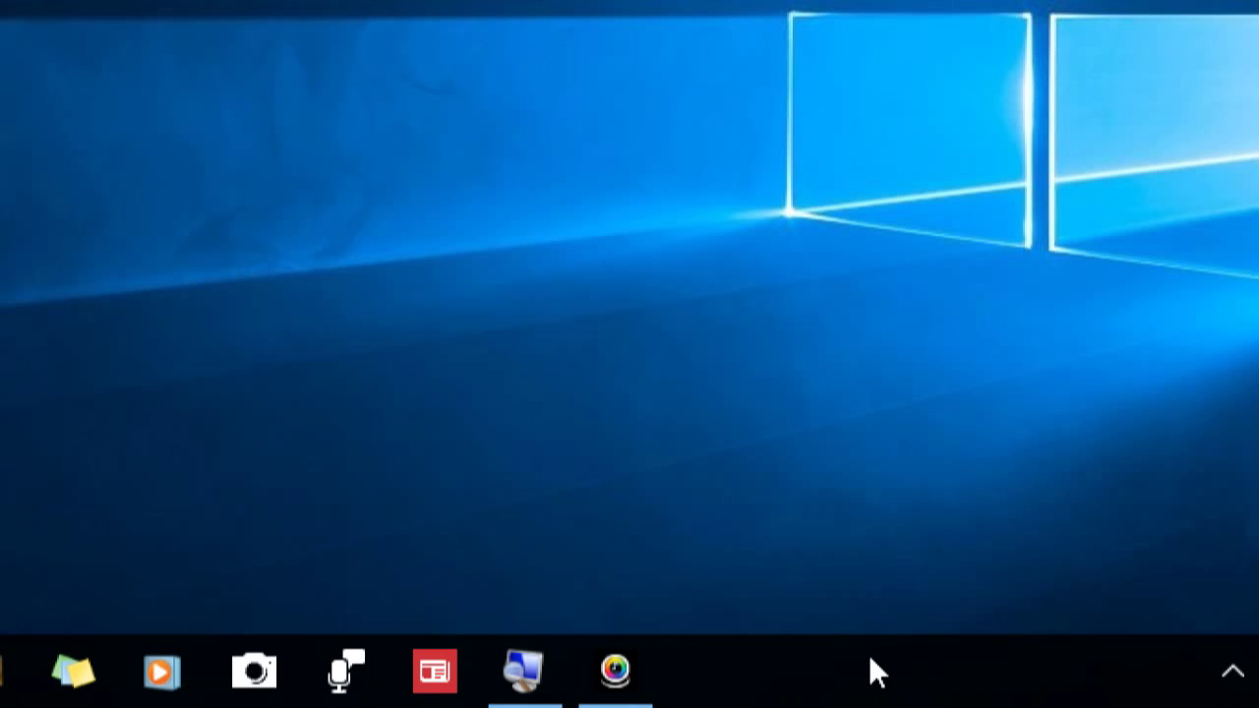
{"action": "mouse_move", "coordinate": [608, 673]}
{"action": "right_click", "coordinate": [873, 673]}
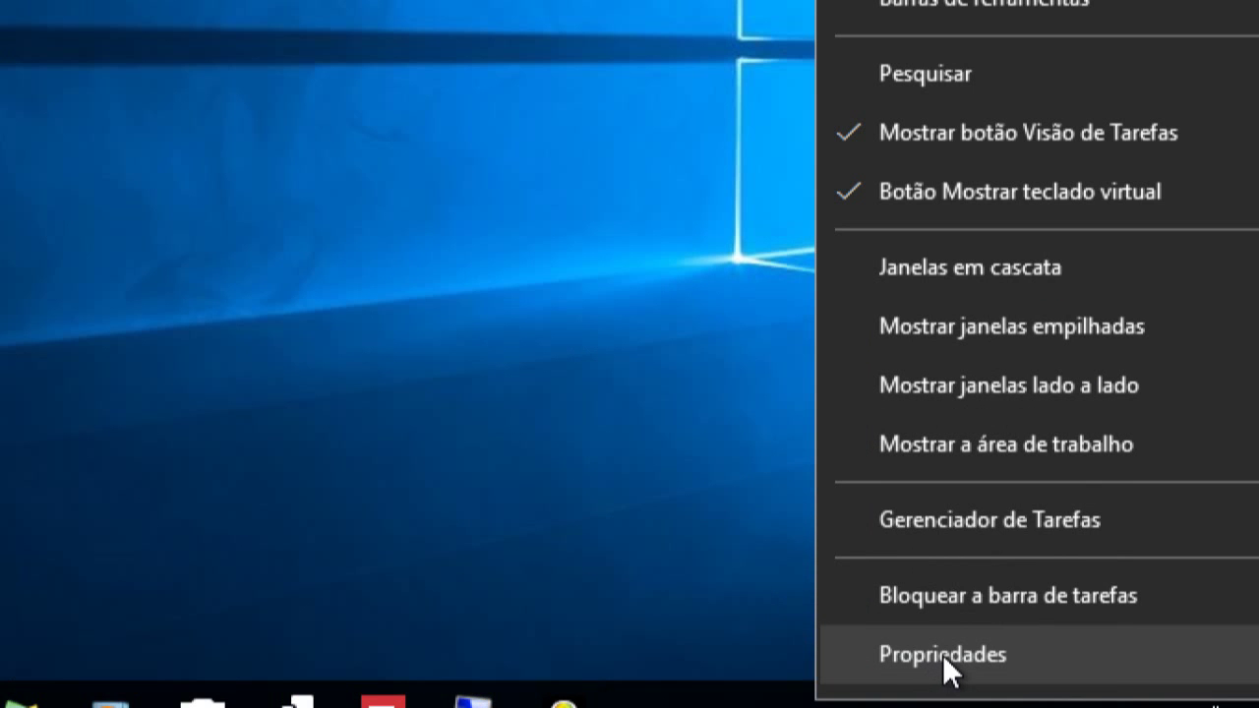
{"action": "left_click", "coordinate": [943, 654]}
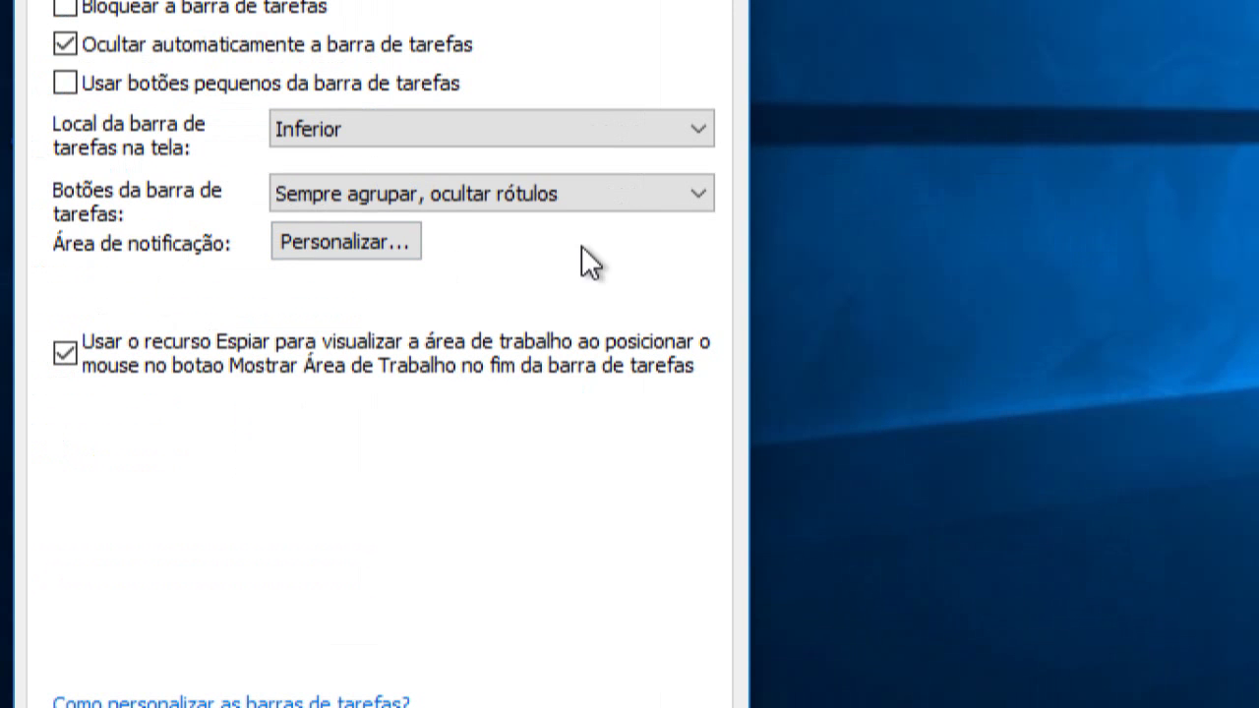
Set the taskbar's on-screen location to Direita, apply it, and reveal the taskbar at the right edge of the screen.
{"action": "left_click", "coordinate": [696, 131]}
{"action": "left_click", "coordinate": [695, 131]}
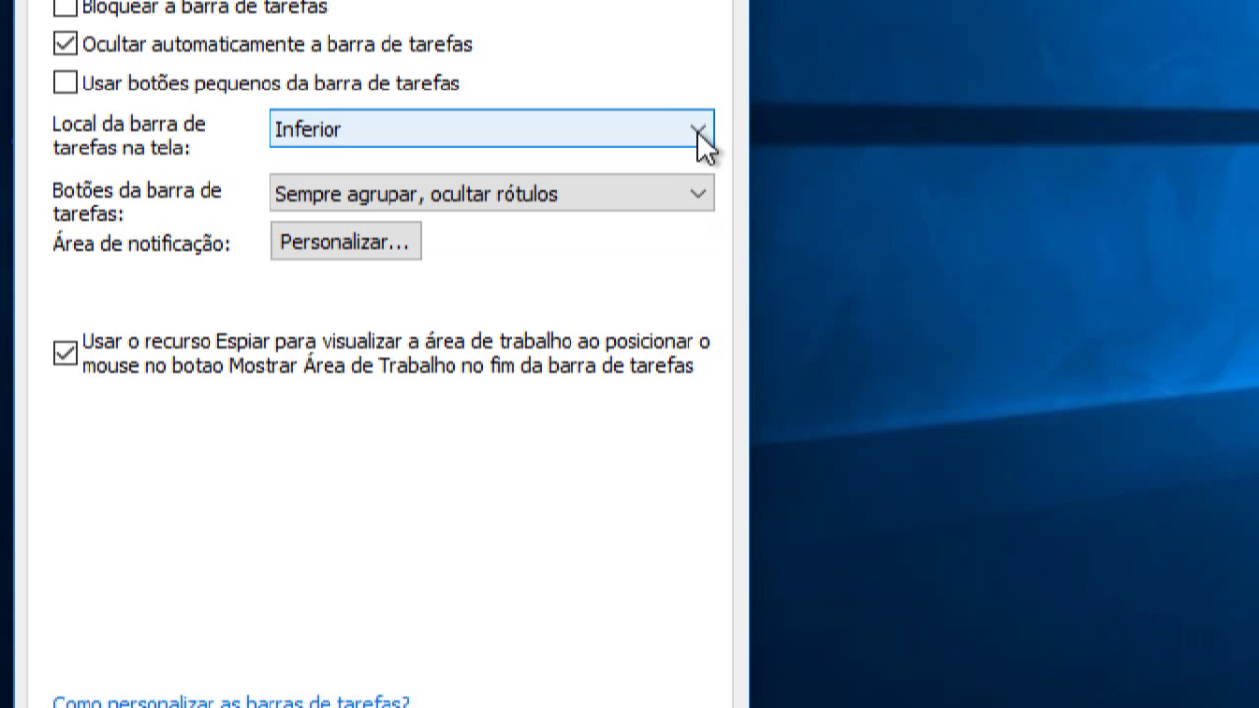
{"action": "left_click", "coordinate": [698, 131]}
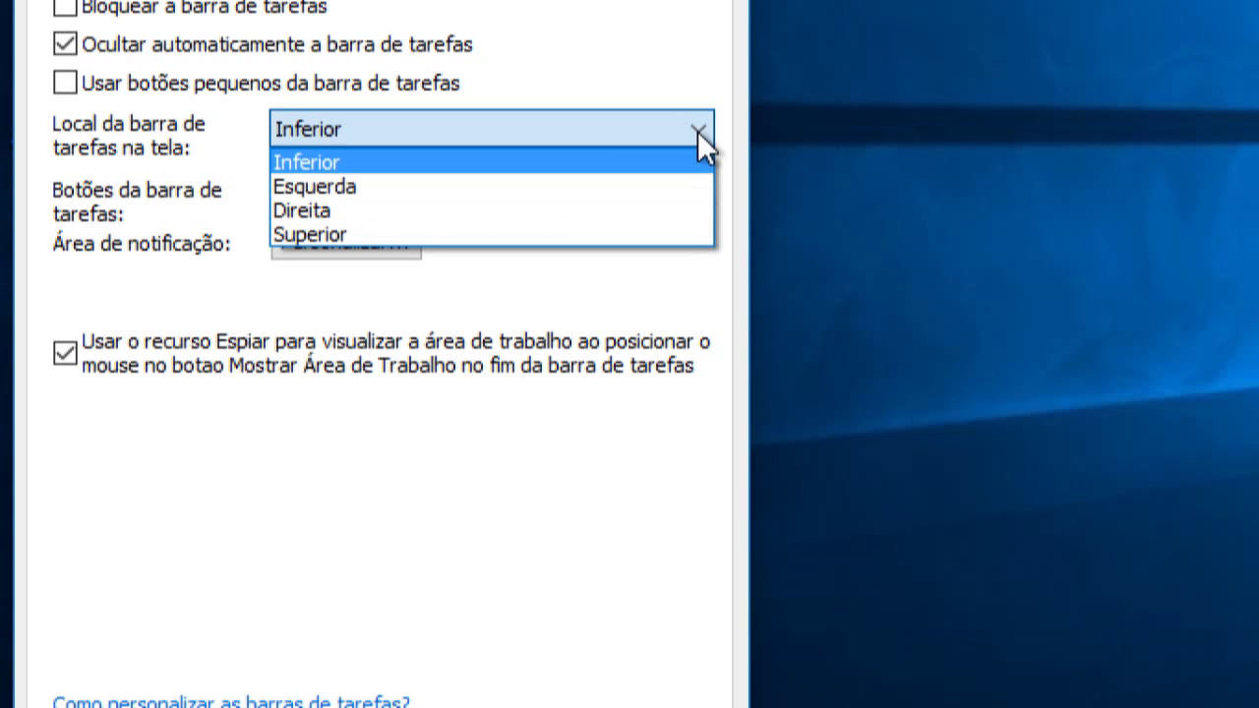
{"action": "left_click", "coordinate": [320, 208]}
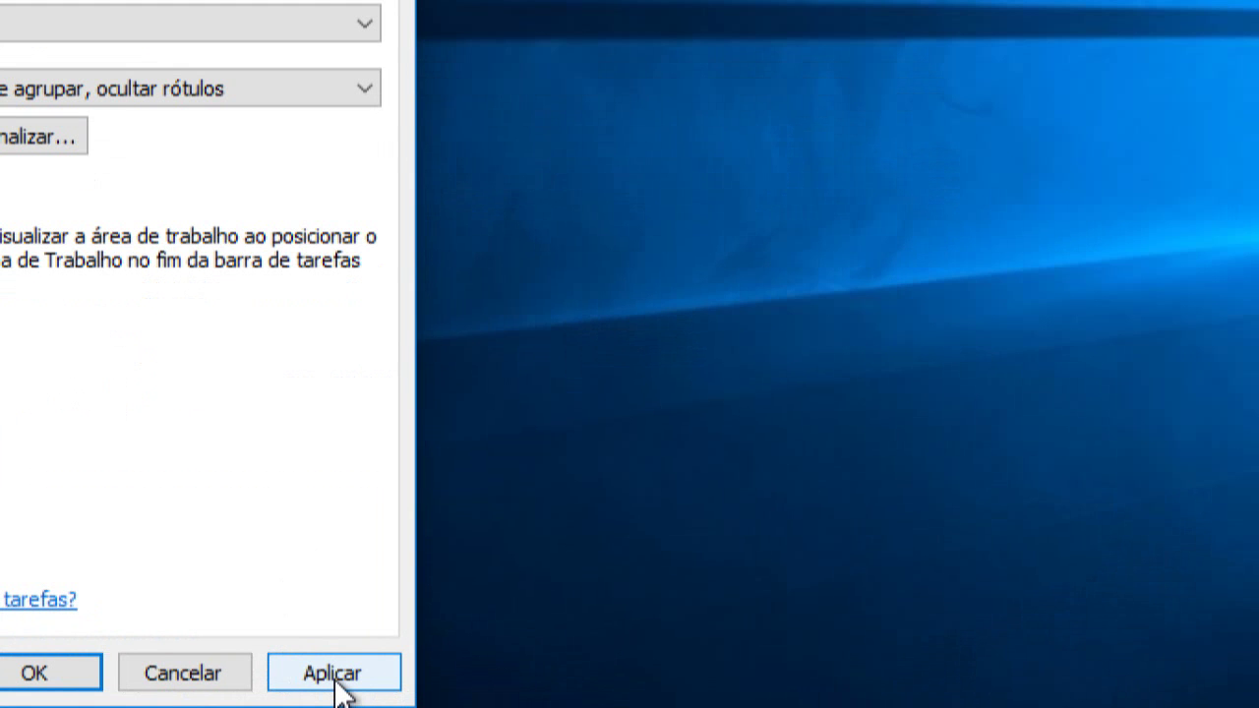
{"action": "left_click", "coordinate": [336, 679]}
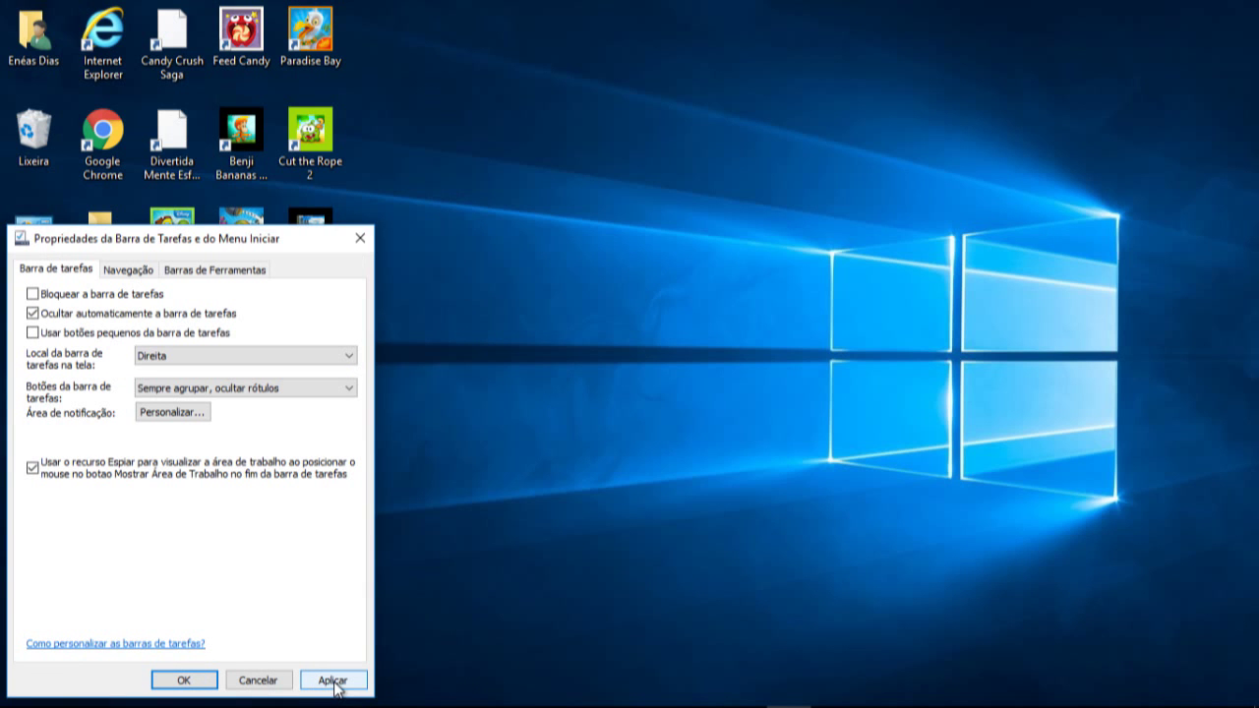
{"action": "left_click", "coordinate": [335, 683]}
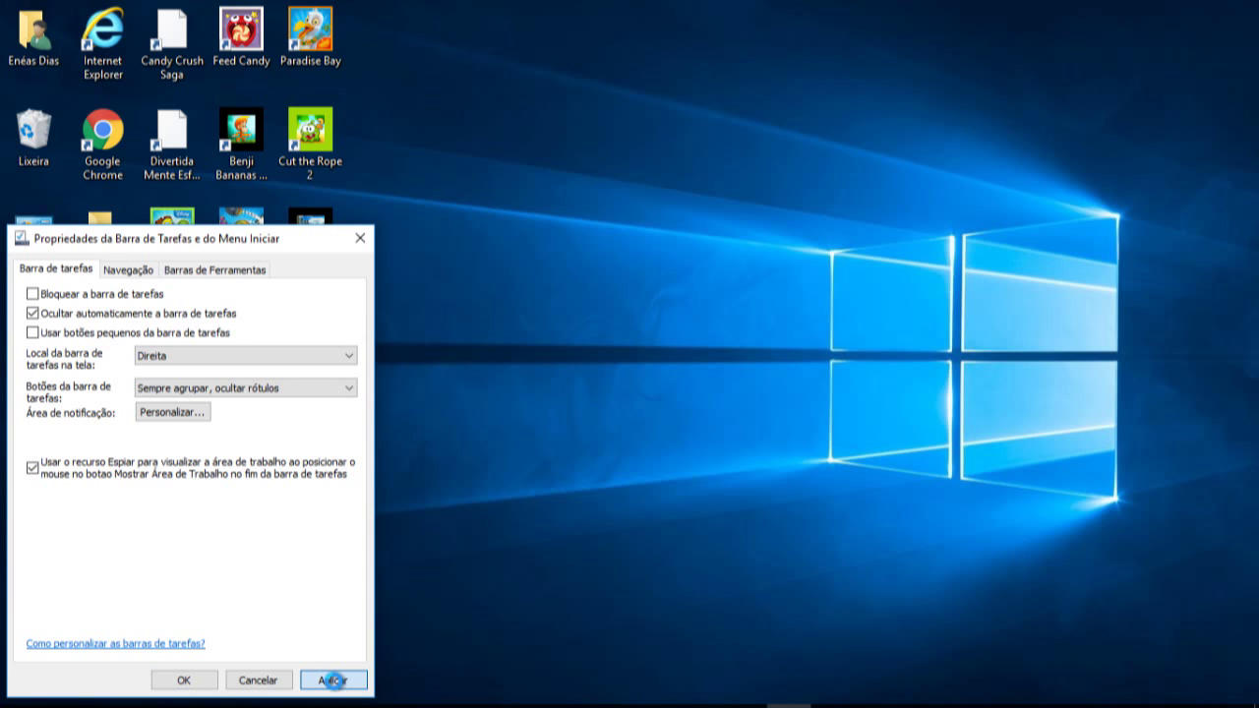
{"action": "mouse_move", "coordinate": [1255, 295]}
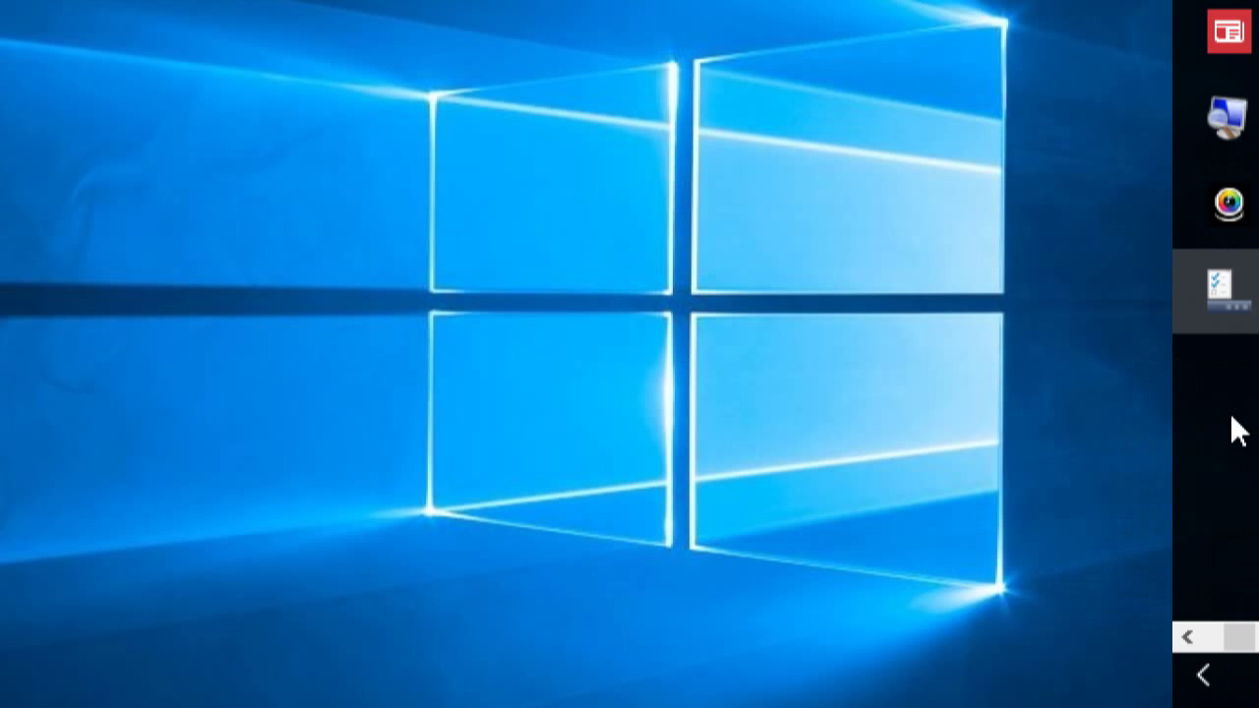
{"action": "mouse_move", "coordinate": [1229, 293]}
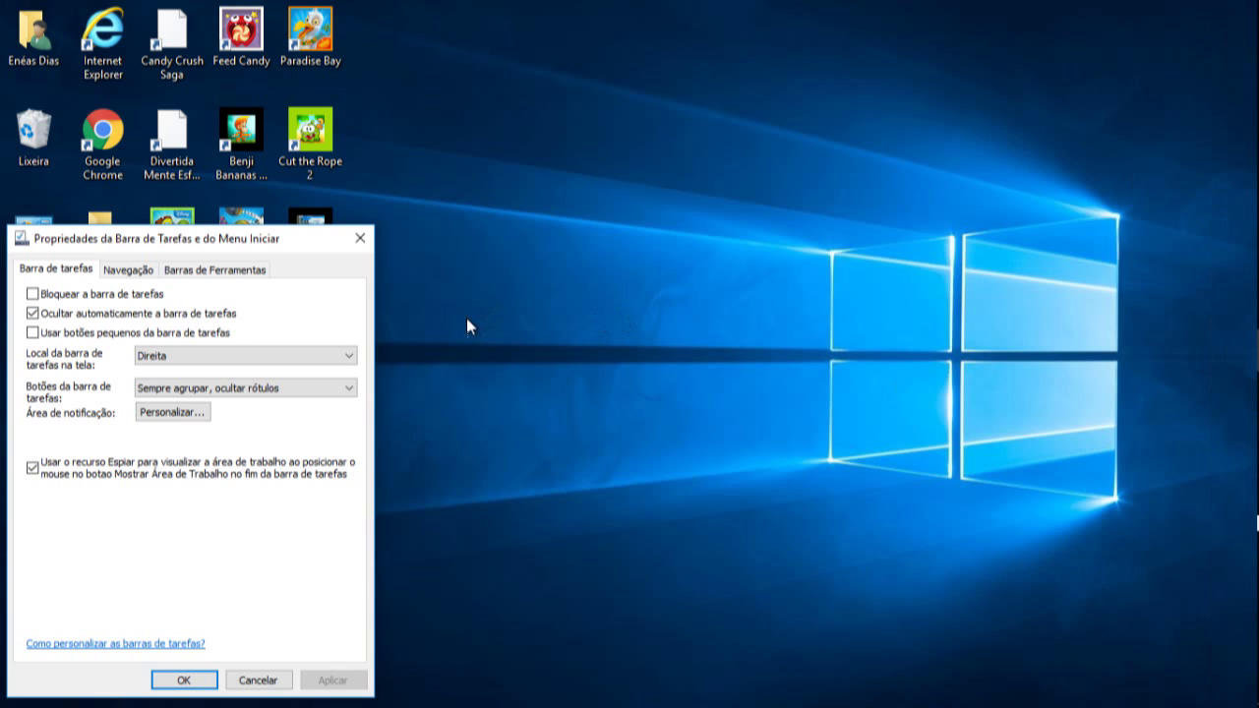
Change the taskbar's on-screen location to Superior, apply it, and check the top edge of the screen.
{"action": "left_click", "coordinate": [351, 359]}
{"action": "left_click", "coordinate": [351, 358]}
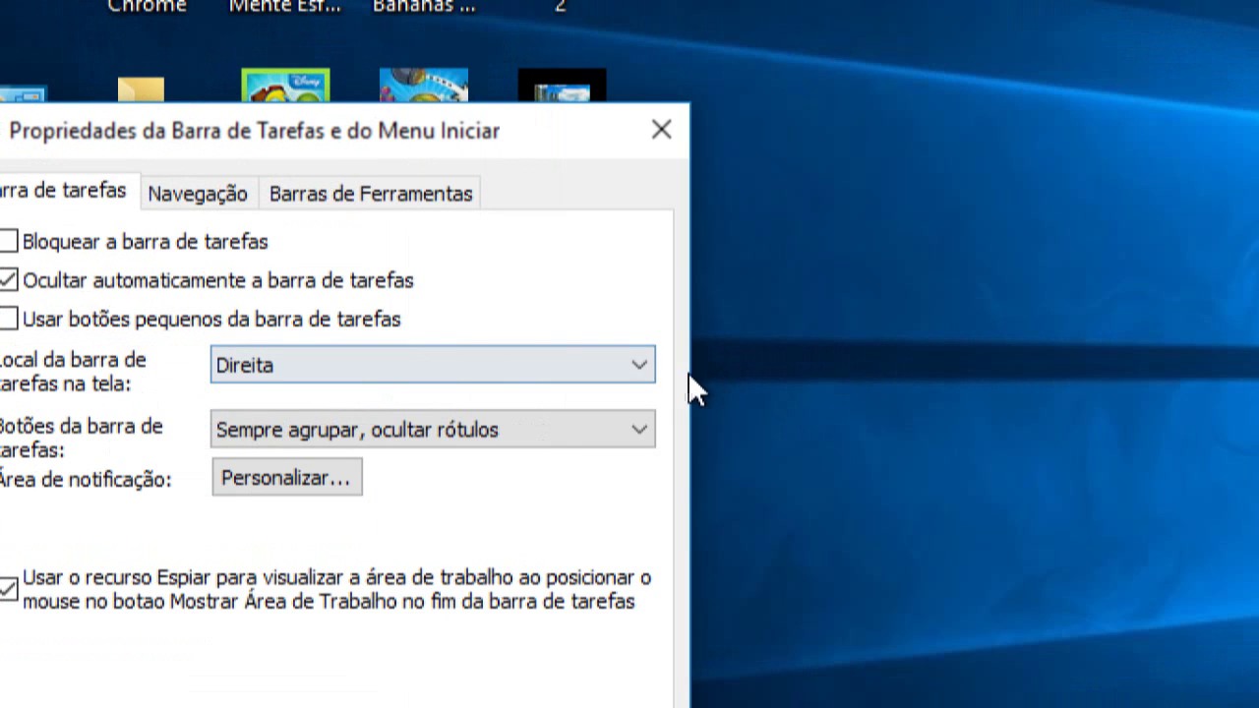
{"action": "left_click", "coordinate": [640, 370]}
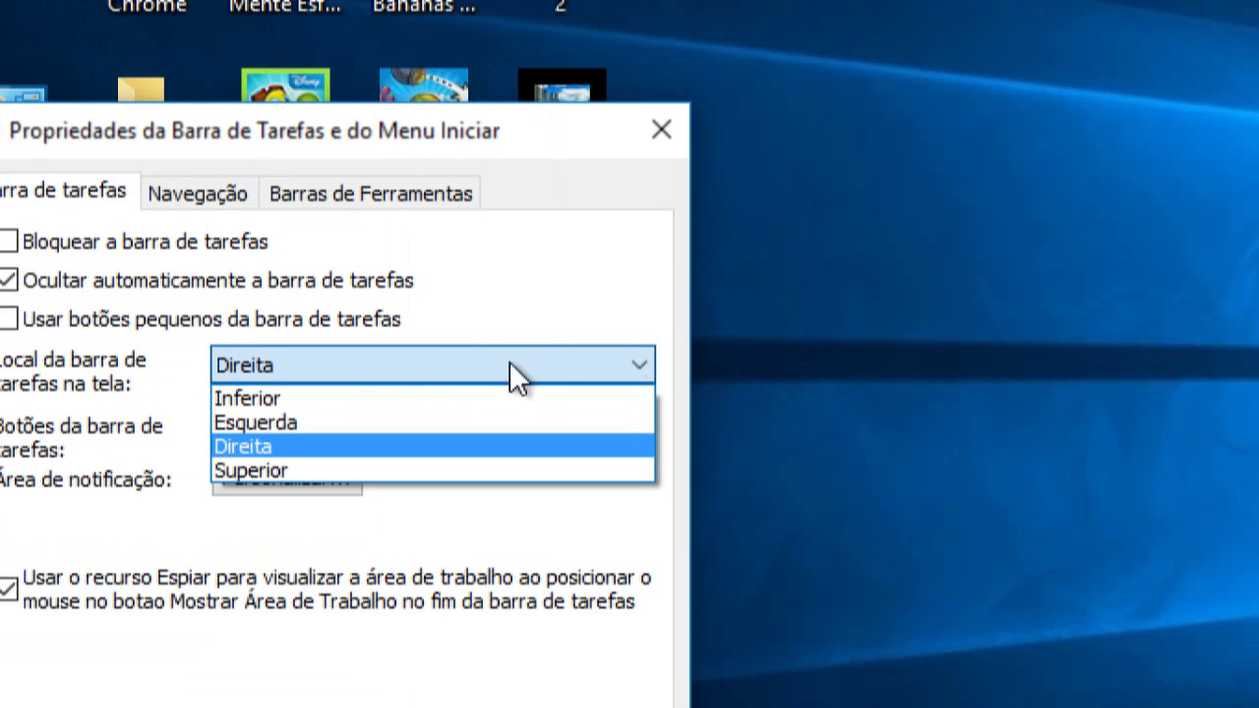
{"action": "left_click", "coordinate": [314, 471]}
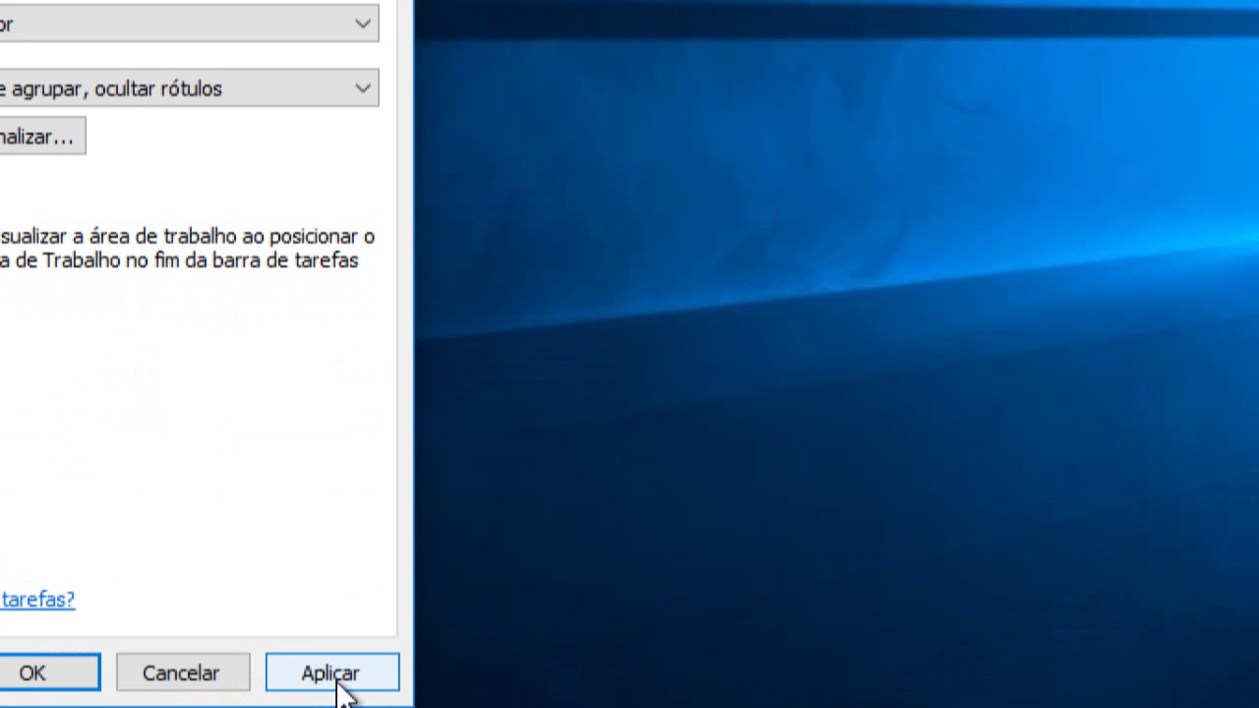
{"action": "left_click", "coordinate": [337, 683]}
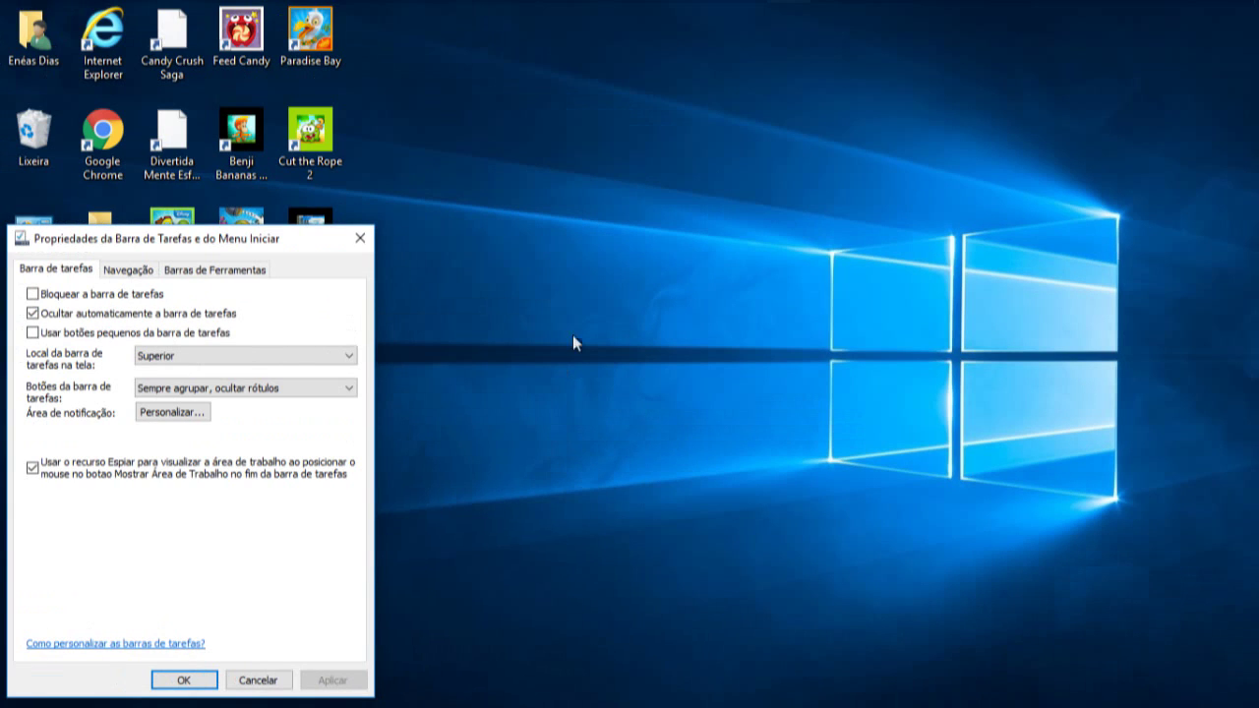
{"action": "mouse_move", "coordinate": [665, 5]}
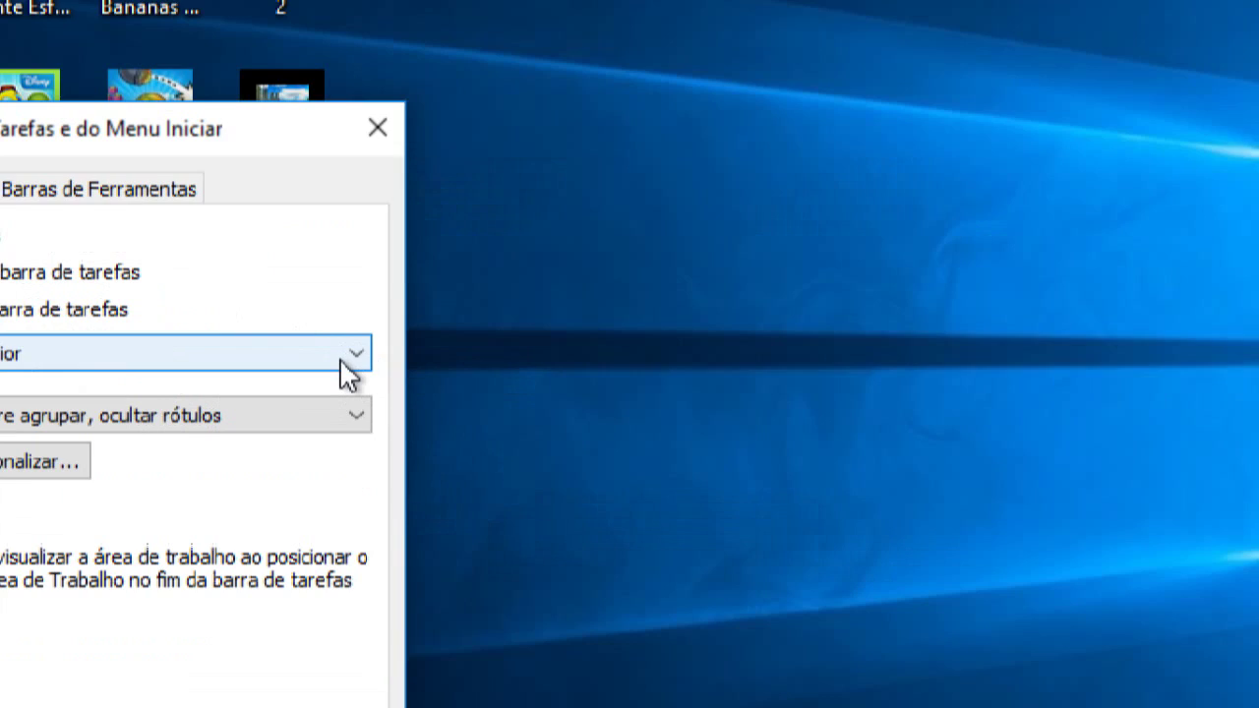
Change the taskbar's on-screen location to Esquerda and apply it.
{"action": "left_click", "coordinate": [359, 357]}
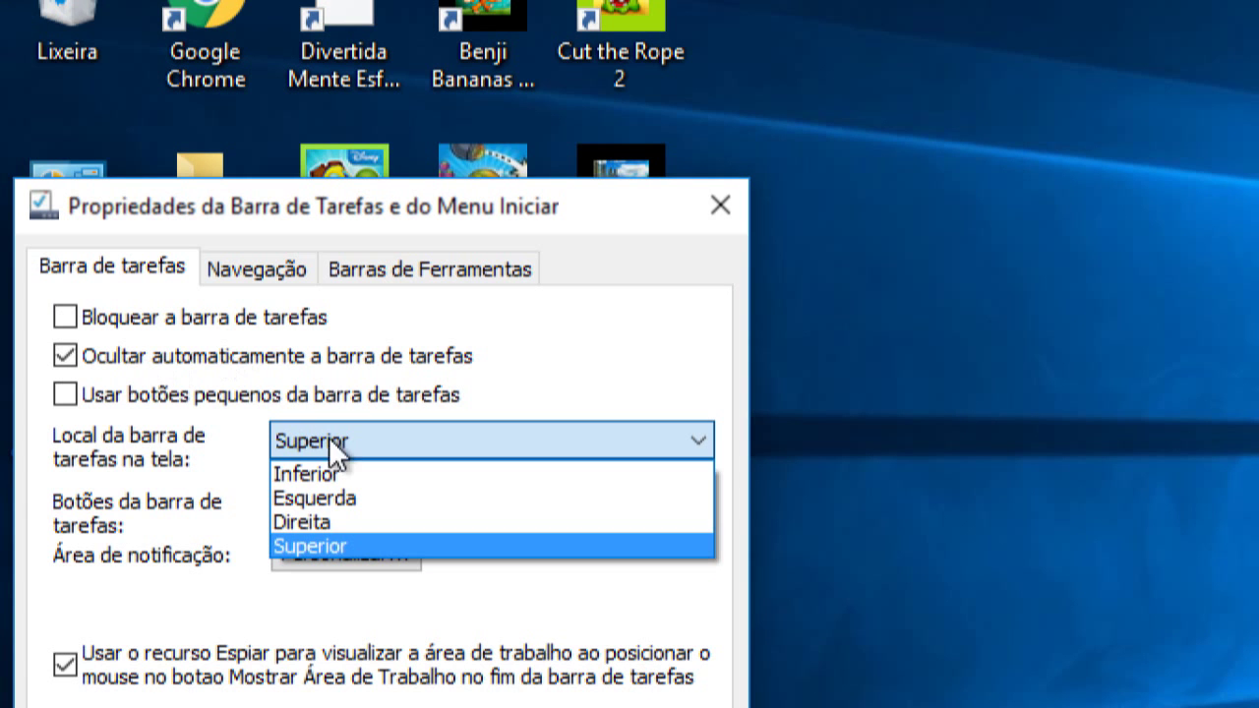
{"action": "left_click", "coordinate": [360, 500]}
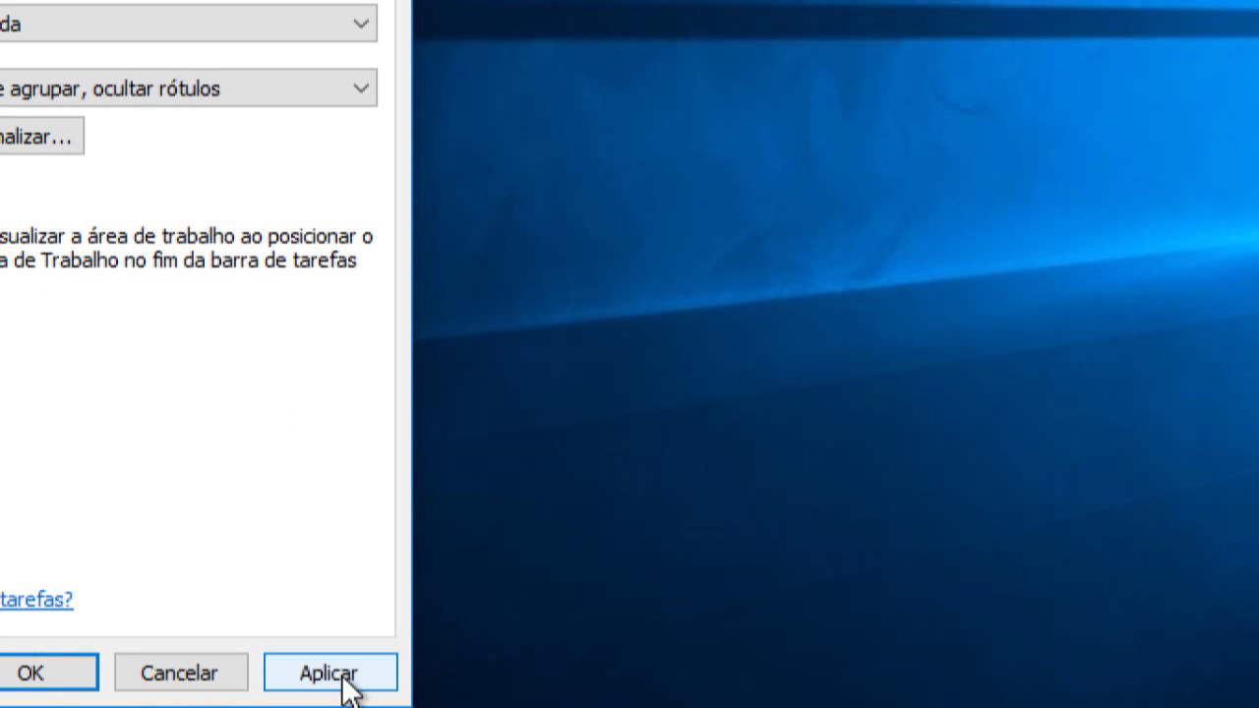
{"action": "left_click", "coordinate": [344, 676]}
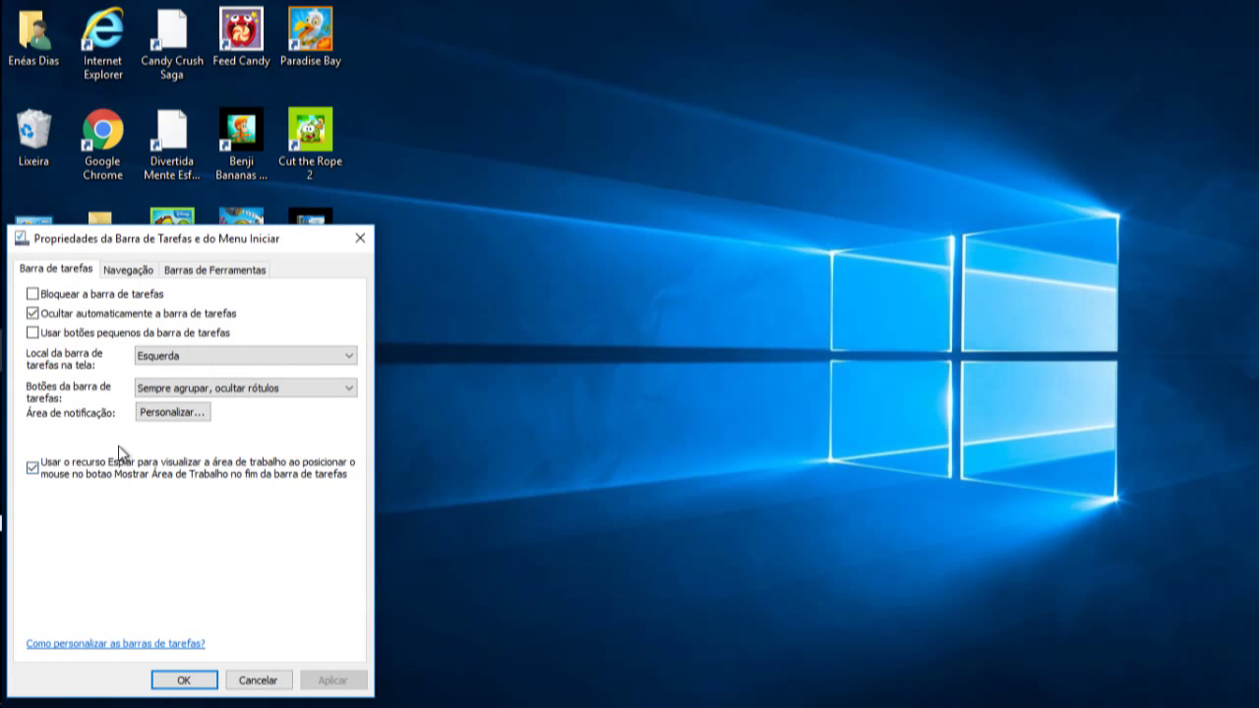
Set the taskbar's on-screen location to Inferior, apply it, and reveal the taskbar along the bottom edge.
{"action": "left_click", "coordinate": [344, 366]}
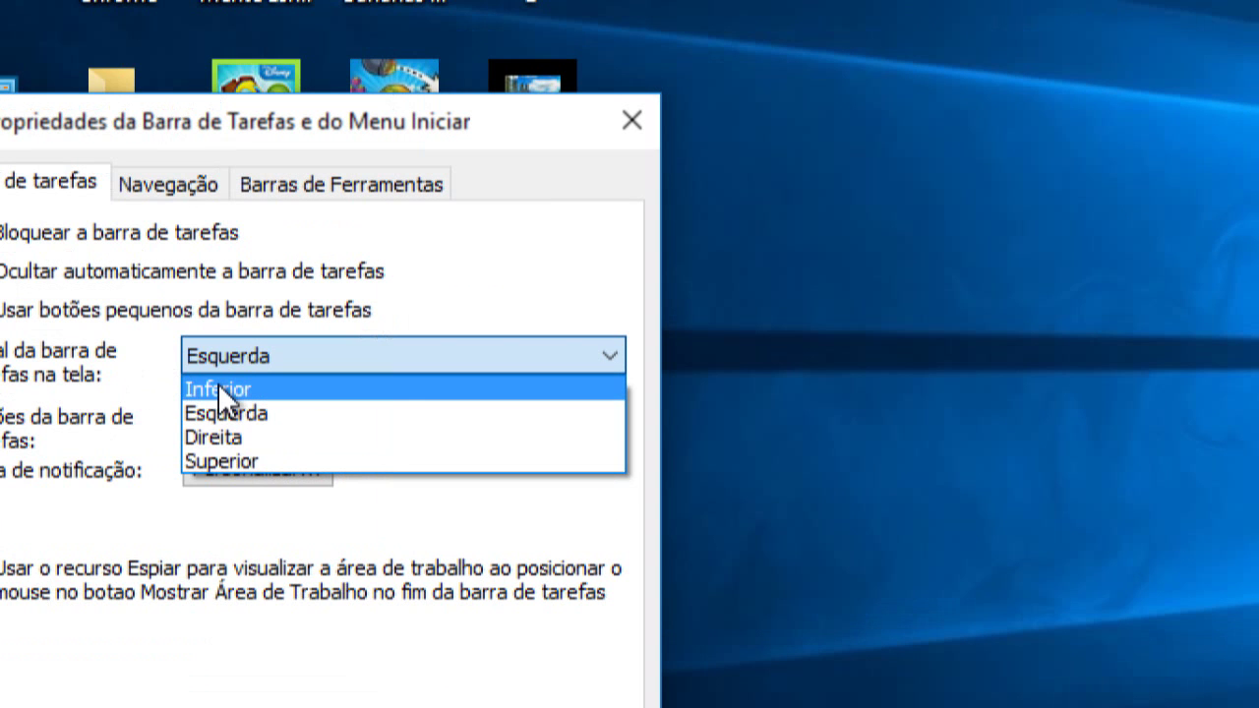
{"action": "left_click", "coordinate": [217, 386]}
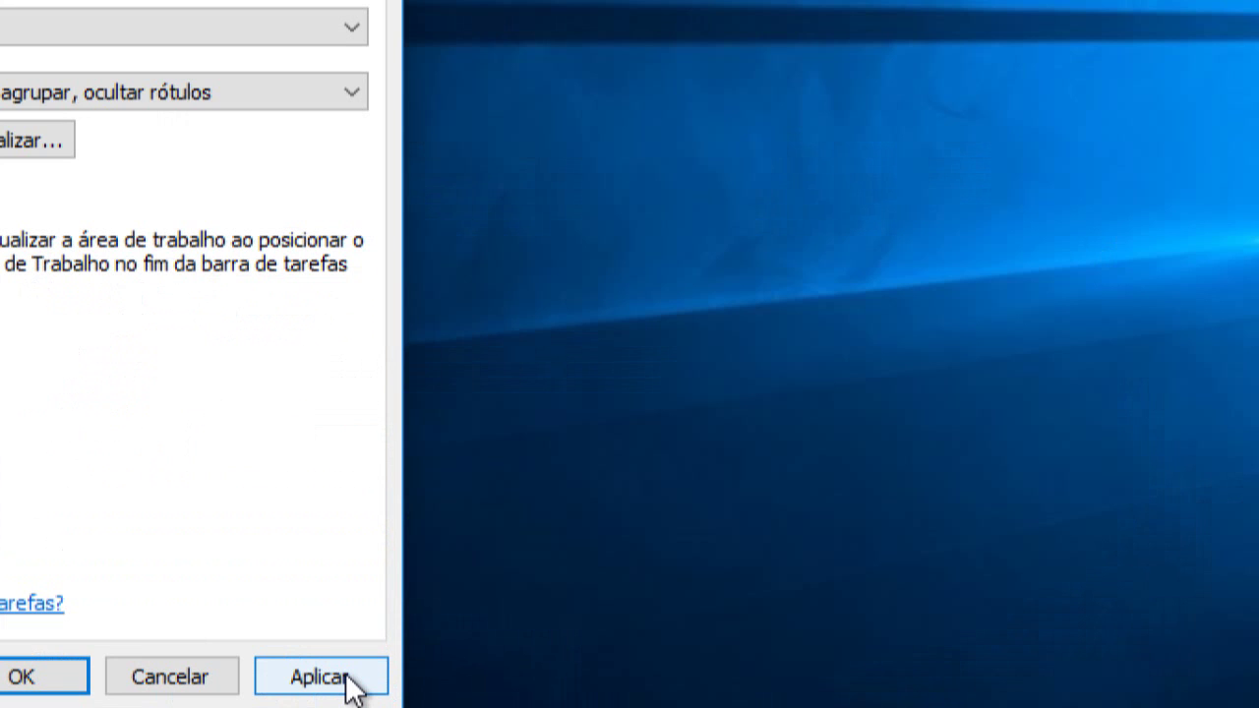
{"action": "left_click", "coordinate": [346, 678]}
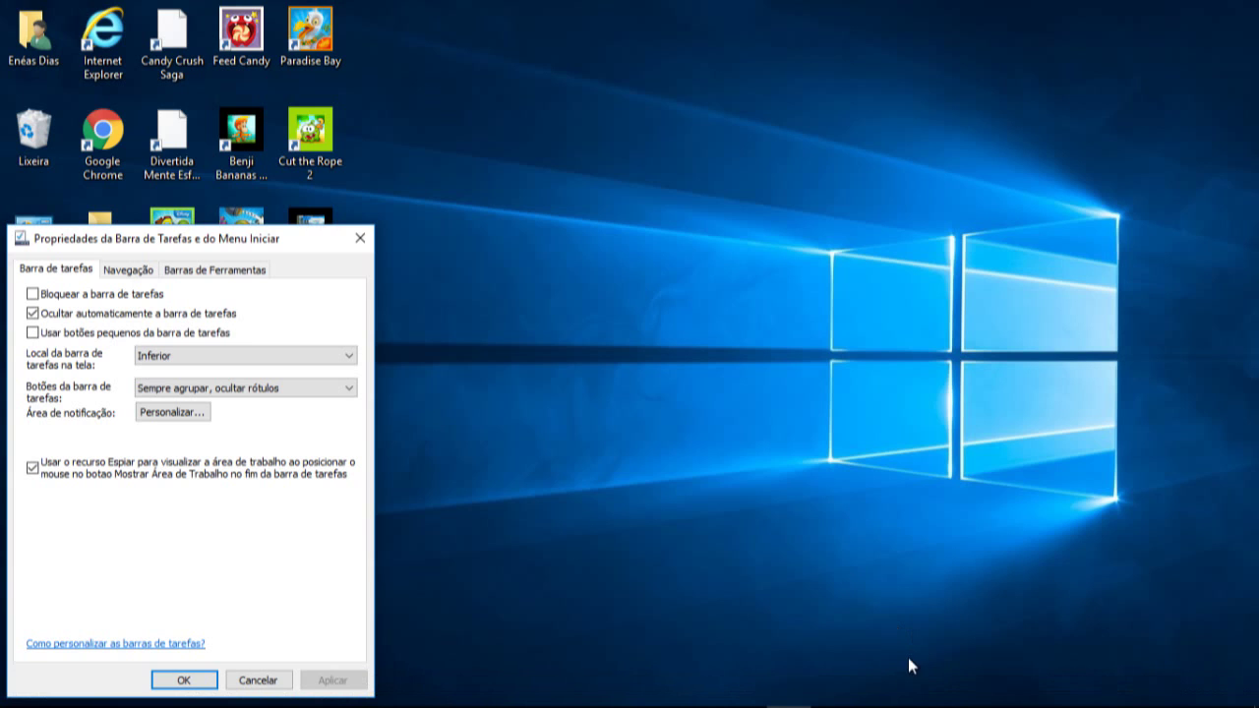
{"action": "mouse_move", "coordinate": [915, 704]}
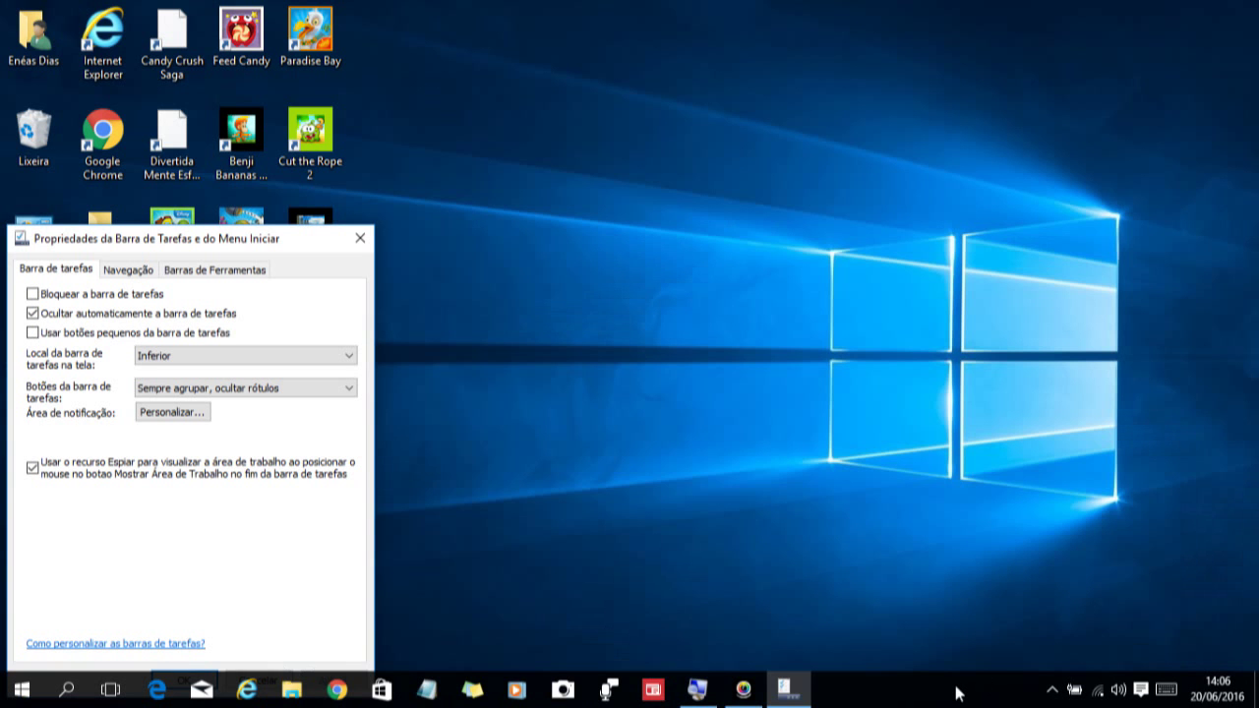
Move the unlocked taskbar directly on the desktop to the screen's right edge, and from there to the left edge.
{"action": "left_click", "coordinate": [955, 685]}
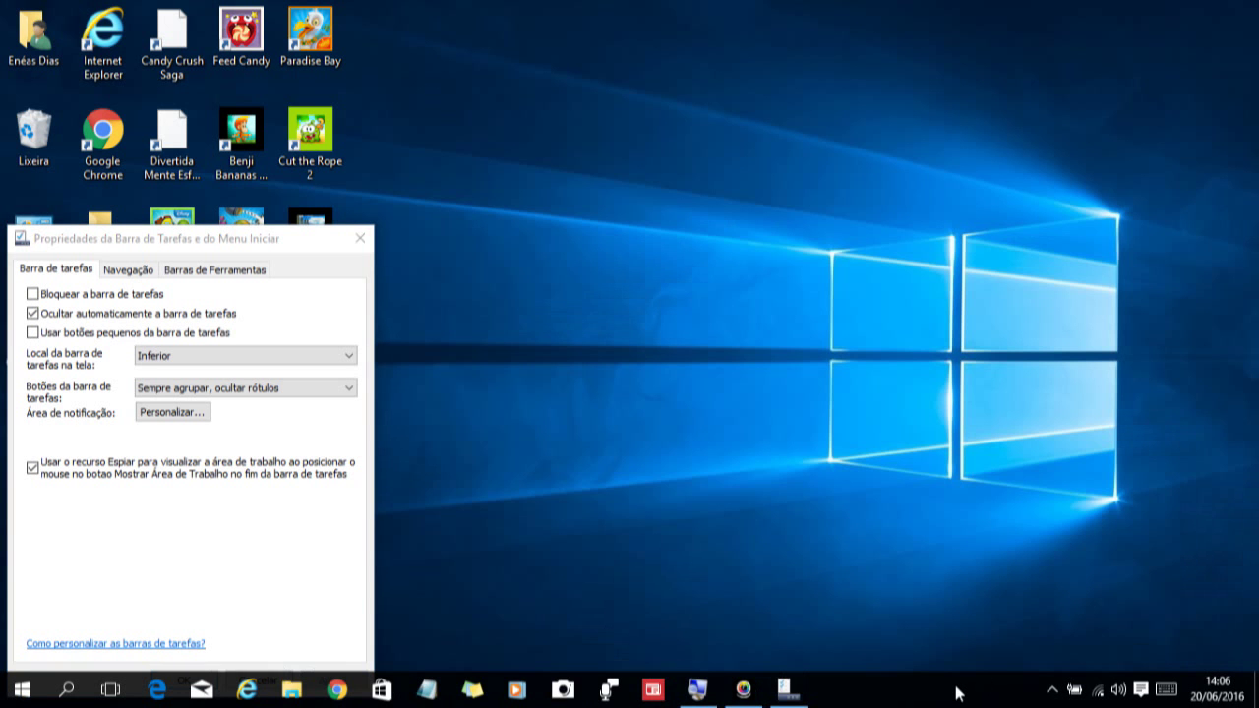
{"action": "left_click_drag", "start_coordinate": [955, 692], "coordinate": [1060, 489]}
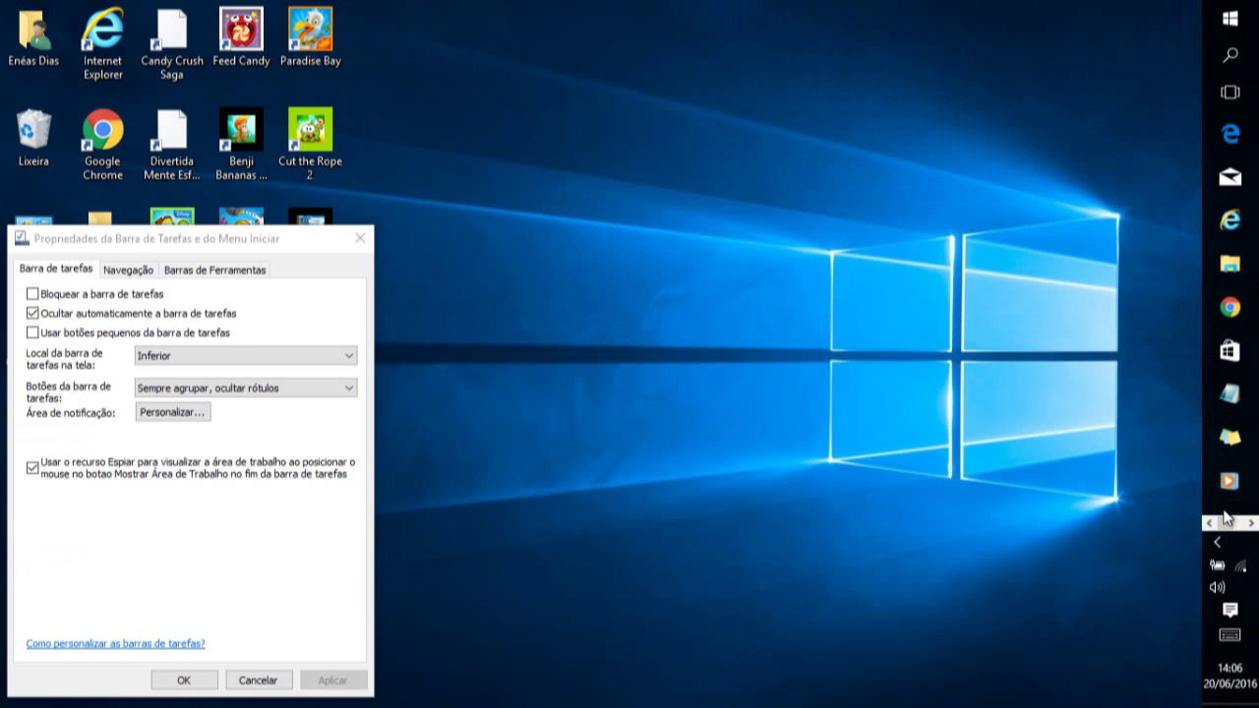
{"action": "left_click_drag", "start_coordinate": [1228, 518], "coordinate": [57, 350]}
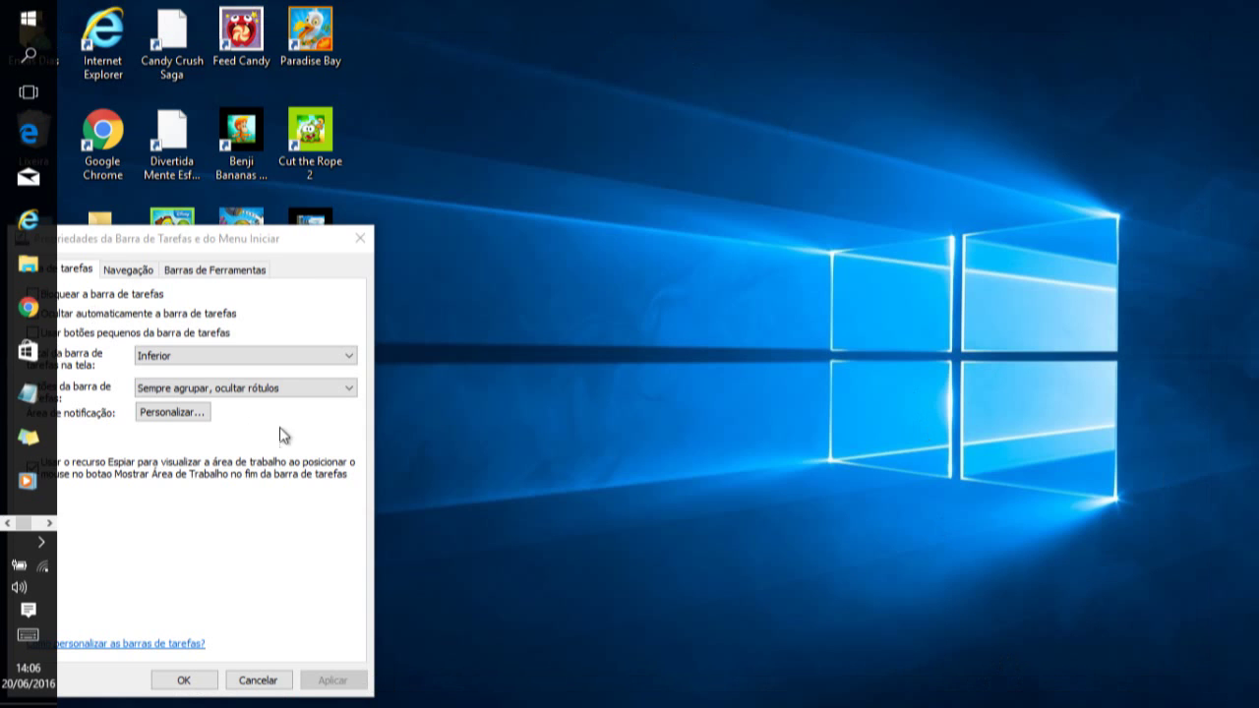
Move the taskbar from the left edge to the top edge of the screen and reveal it there.
{"action": "left_click_drag", "start_coordinate": [282, 435], "coordinate": [489, 518]}
{"action": "left_click_drag", "start_coordinate": [636, 625], "coordinate": [647, 55]}
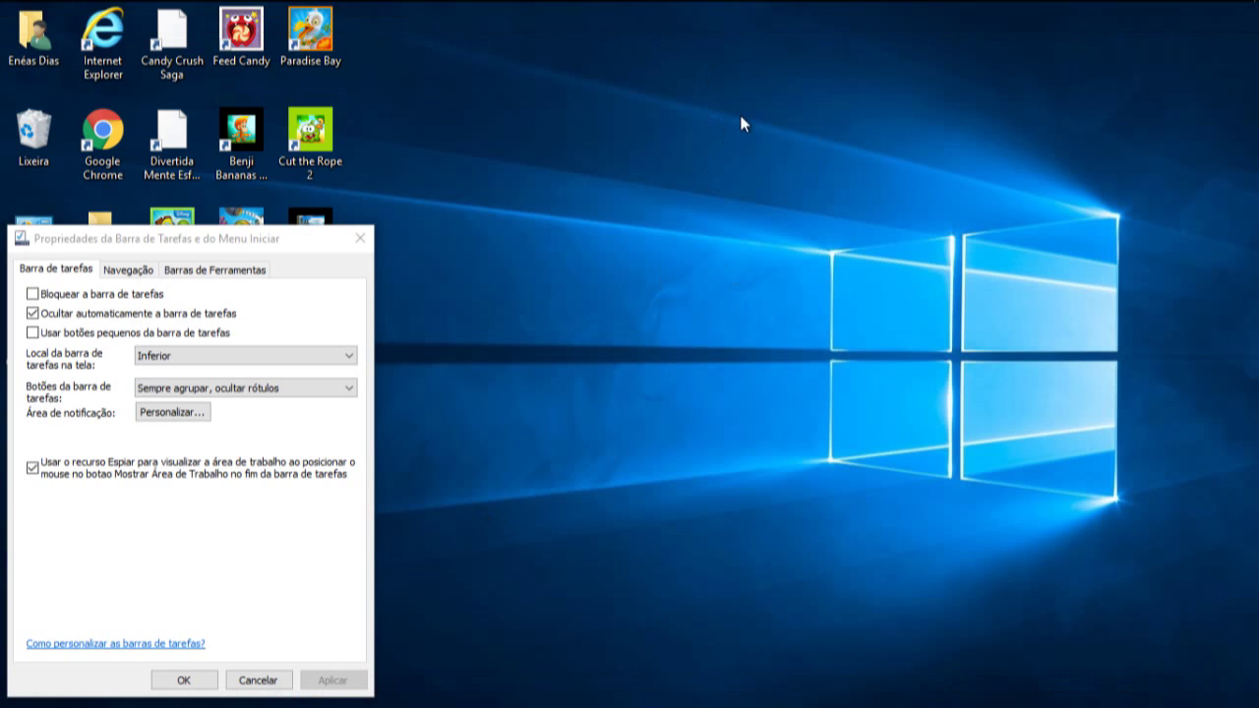
{"action": "mouse_move", "coordinate": [786, 10]}
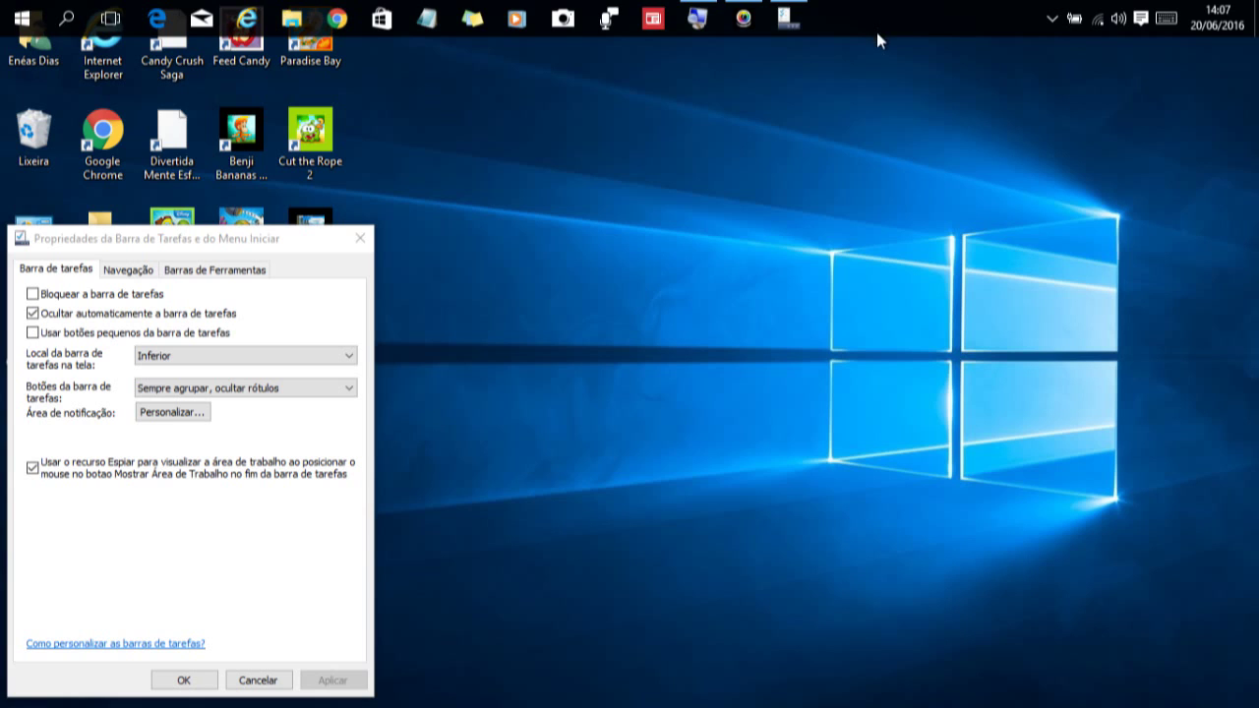
Move the taskbar back to the bottom edge of the screen and close the taskbar properties with OK.
{"action": "left_click_drag", "start_coordinate": [877, 32], "coordinate": [786, 642]}
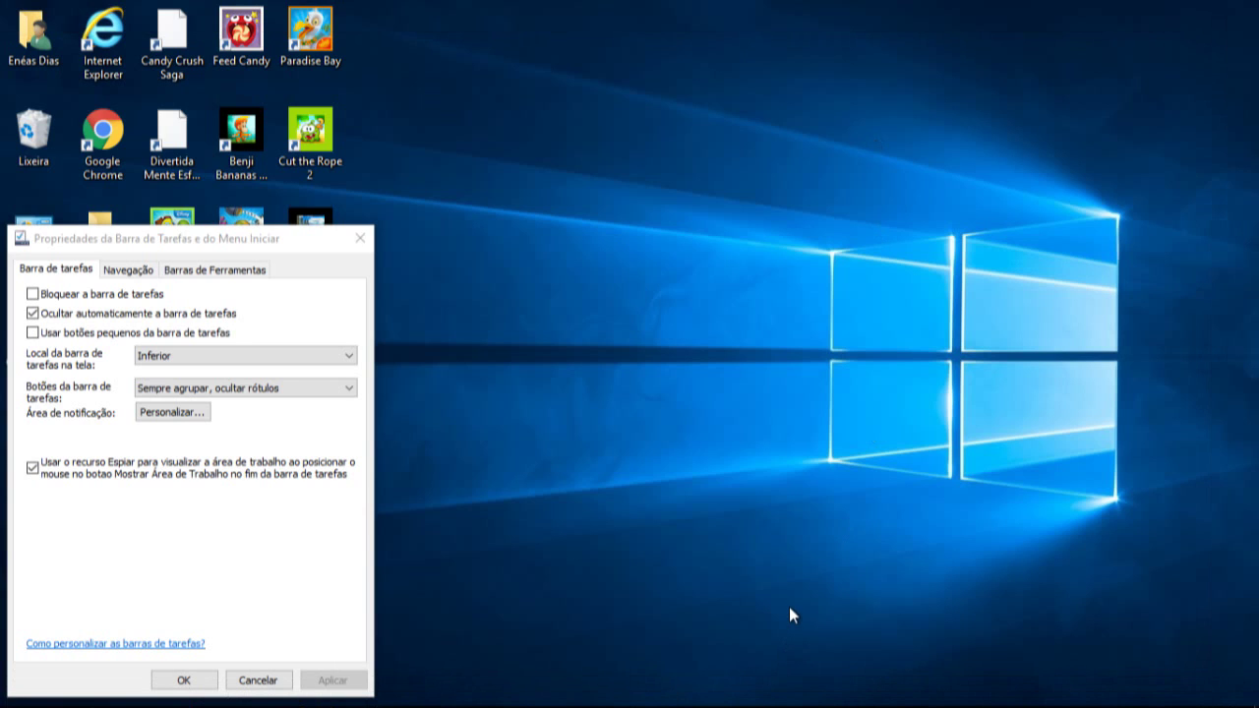
{"action": "left_click", "coordinate": [184, 681]}
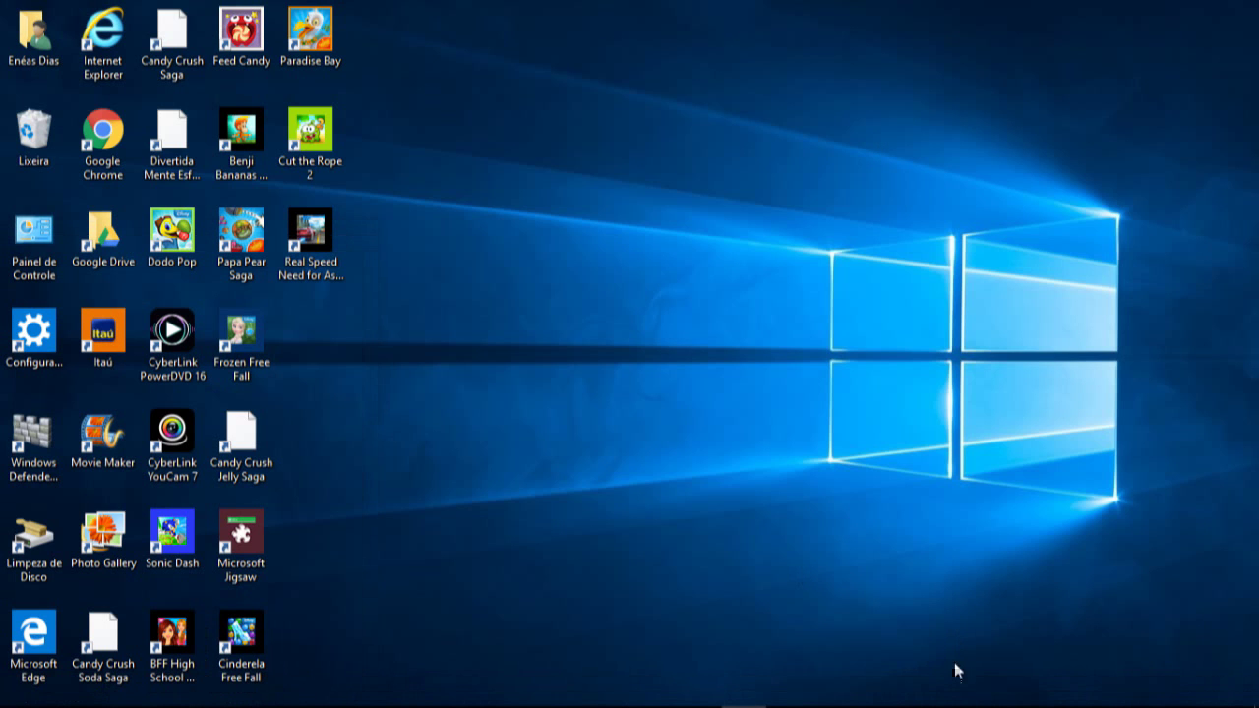
Increase the taskbar's height to two rows, and view it with the Start menu open before closing the menu.
{"action": "mouse_move", "coordinate": [862, 704]}
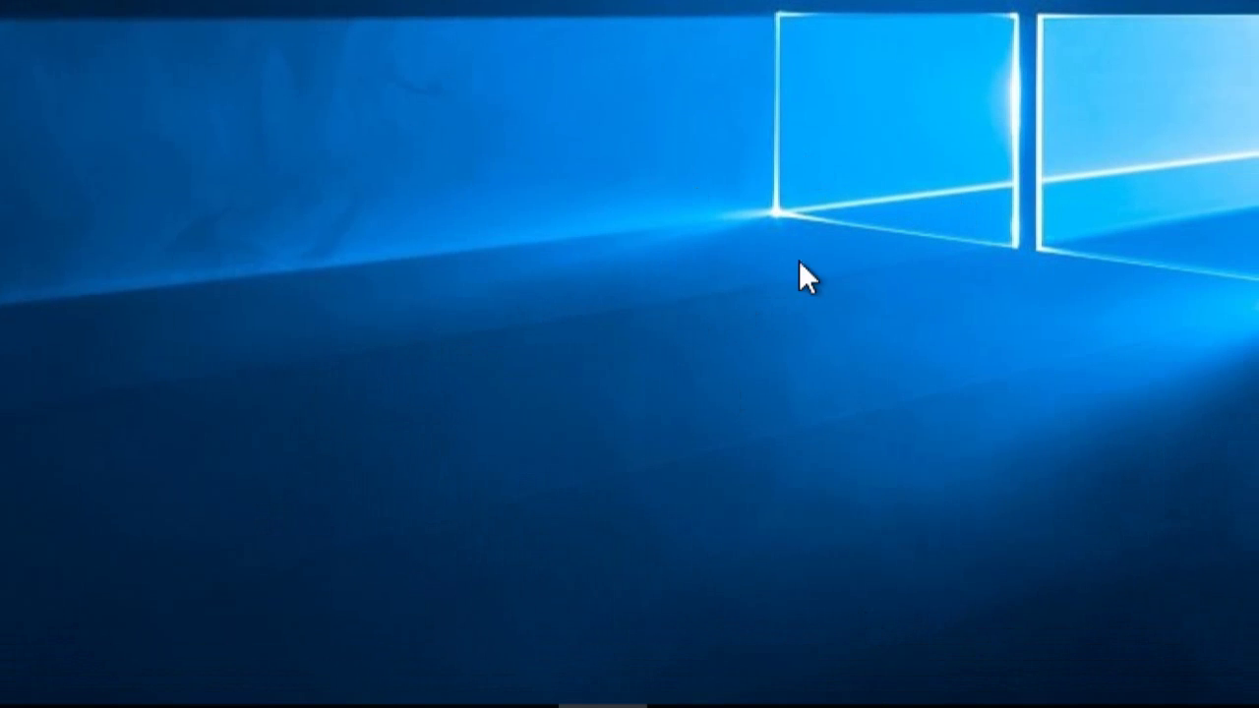
{"action": "mouse_move", "coordinate": [890, 697]}
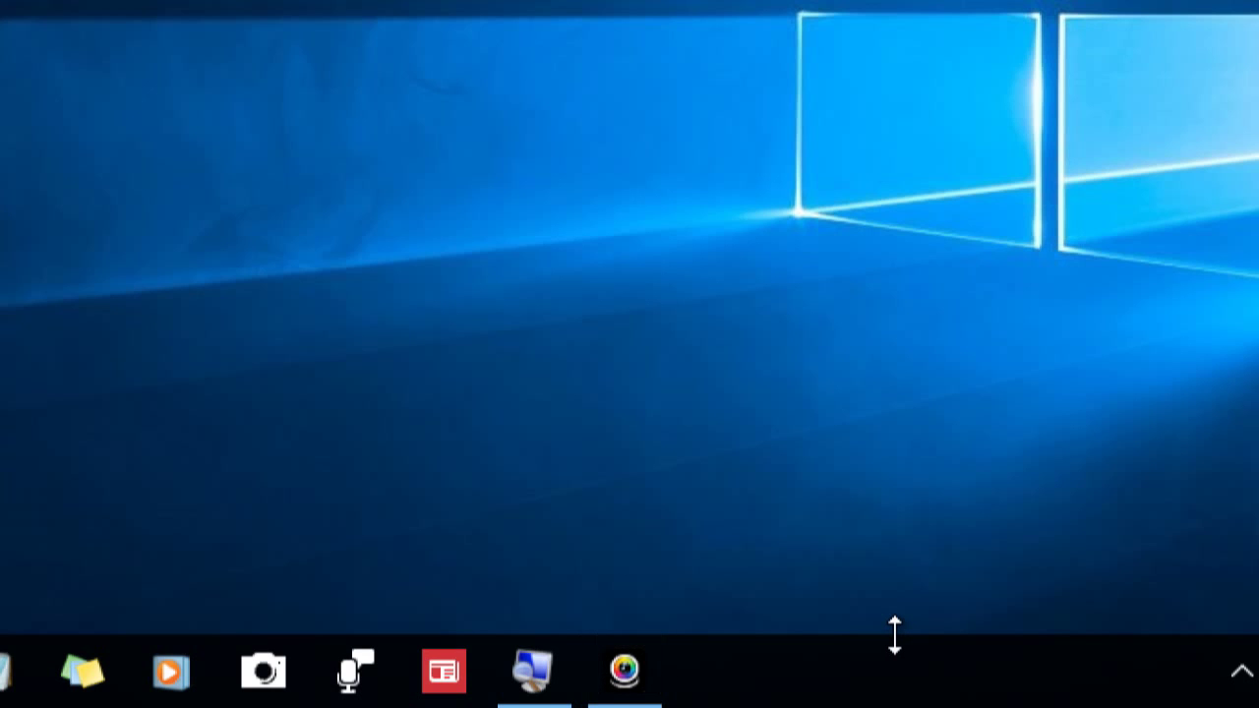
{"action": "left_click_drag", "start_coordinate": [895, 634], "coordinate": [900, 523]}
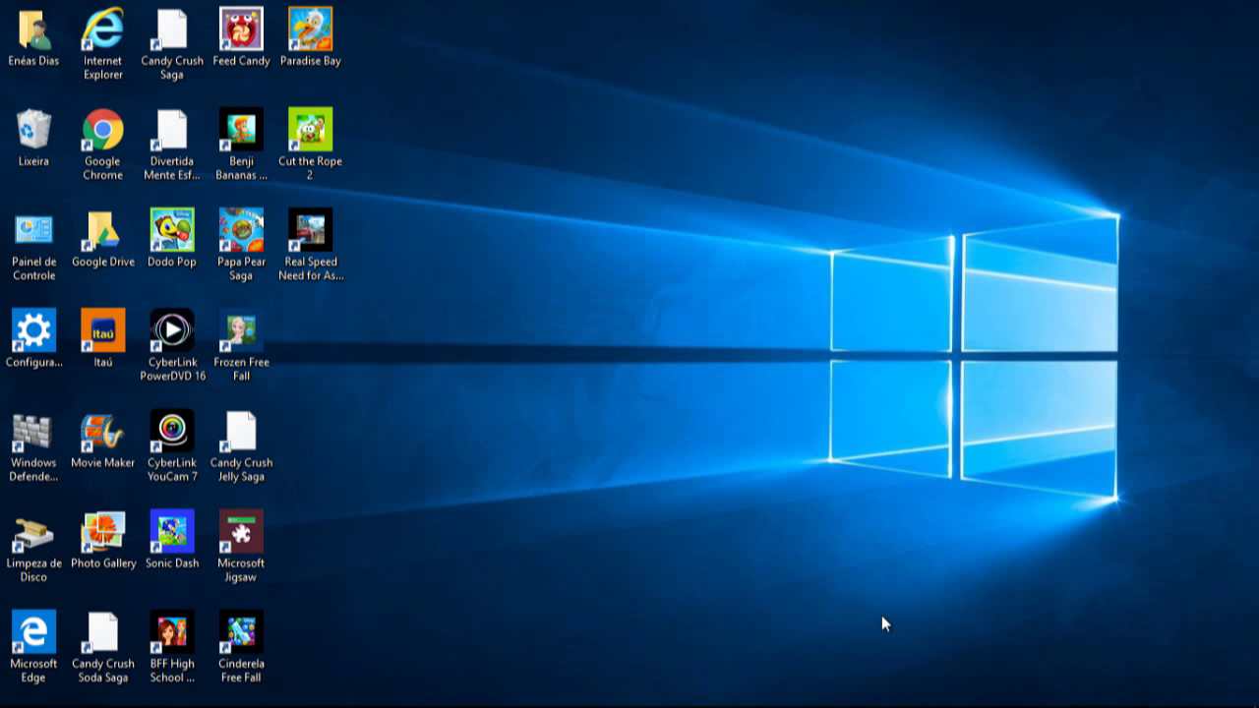
{"action": "key", "text": "super"}
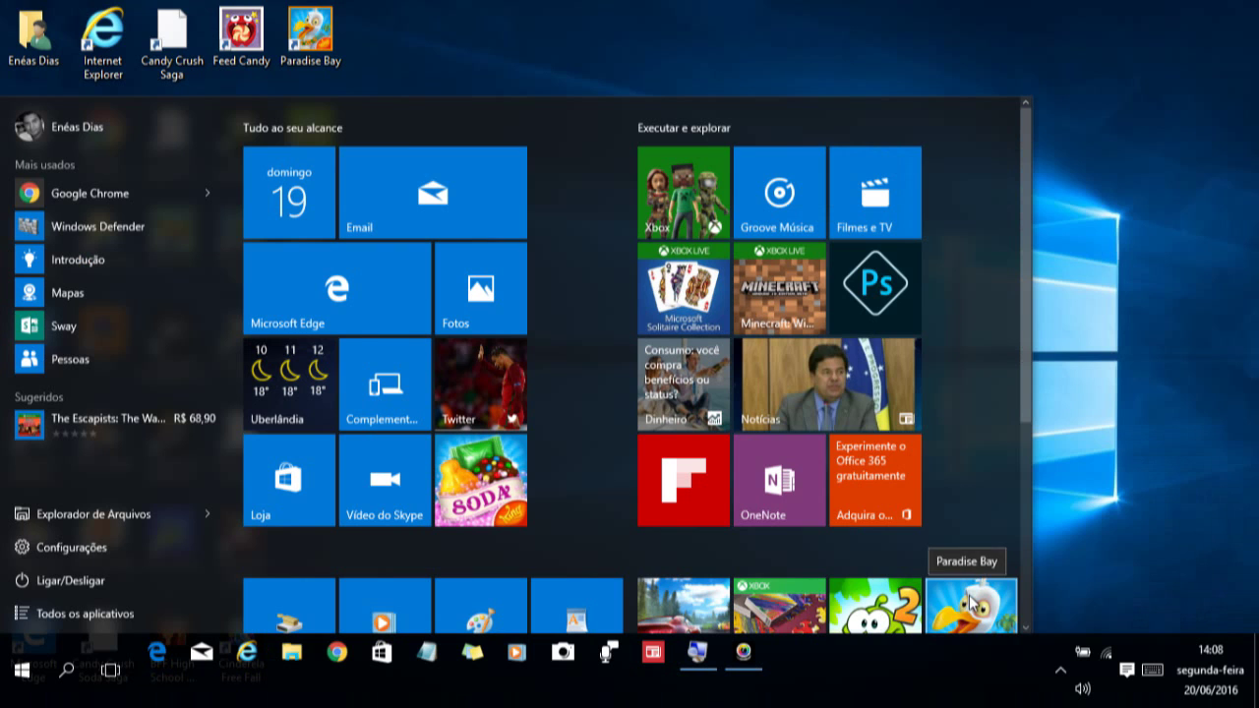
{"action": "left_click", "coordinate": [1150, 558]}
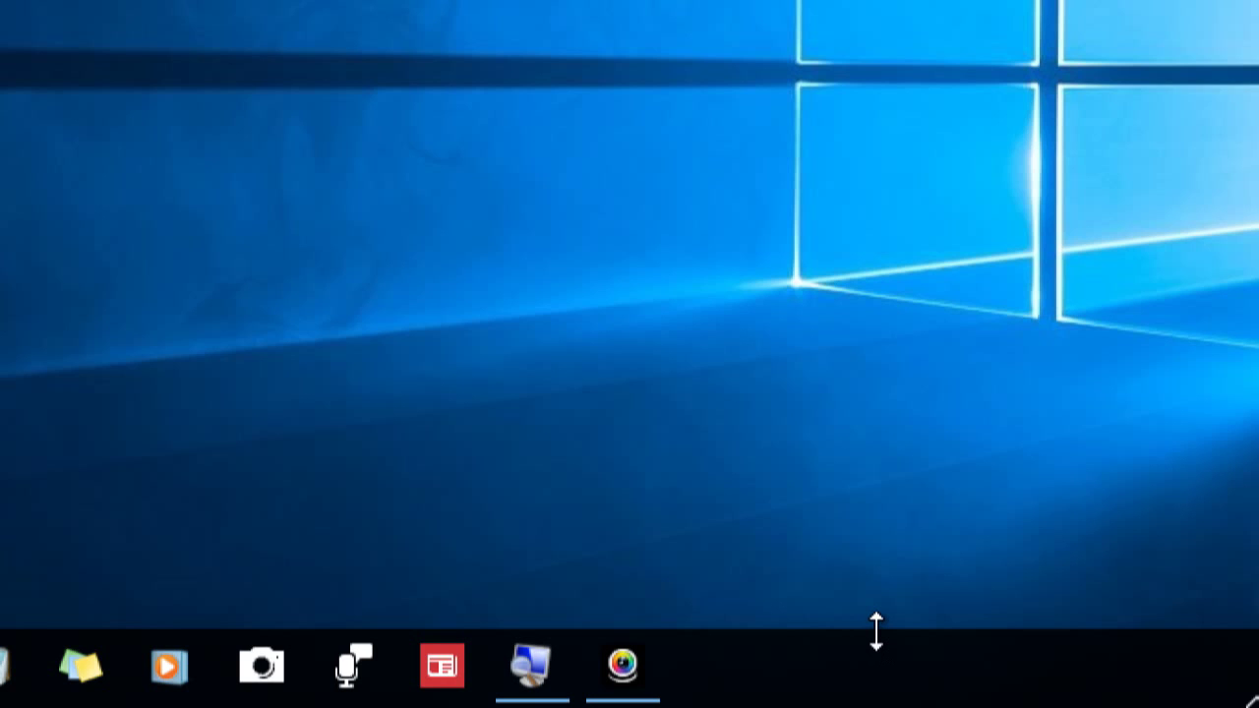
Reduce the taskbar's height back to a single row.
{"action": "left_click_drag", "start_coordinate": [876, 632], "coordinate": [879, 656]}
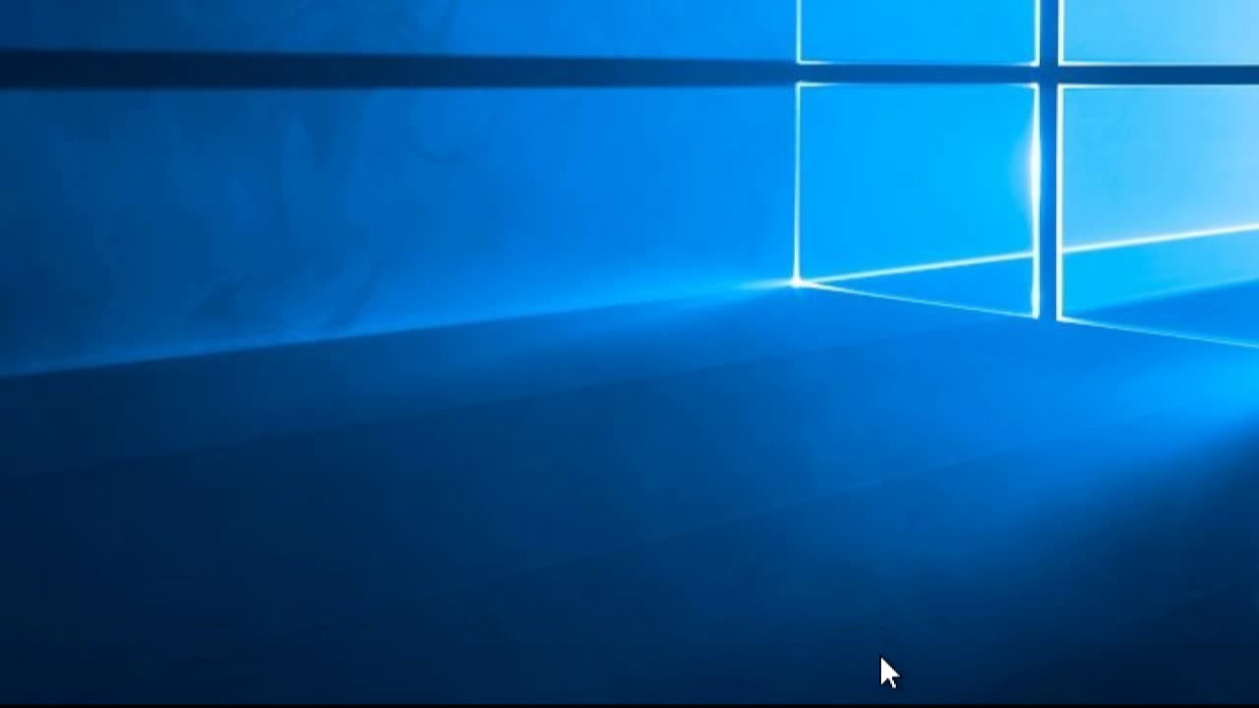